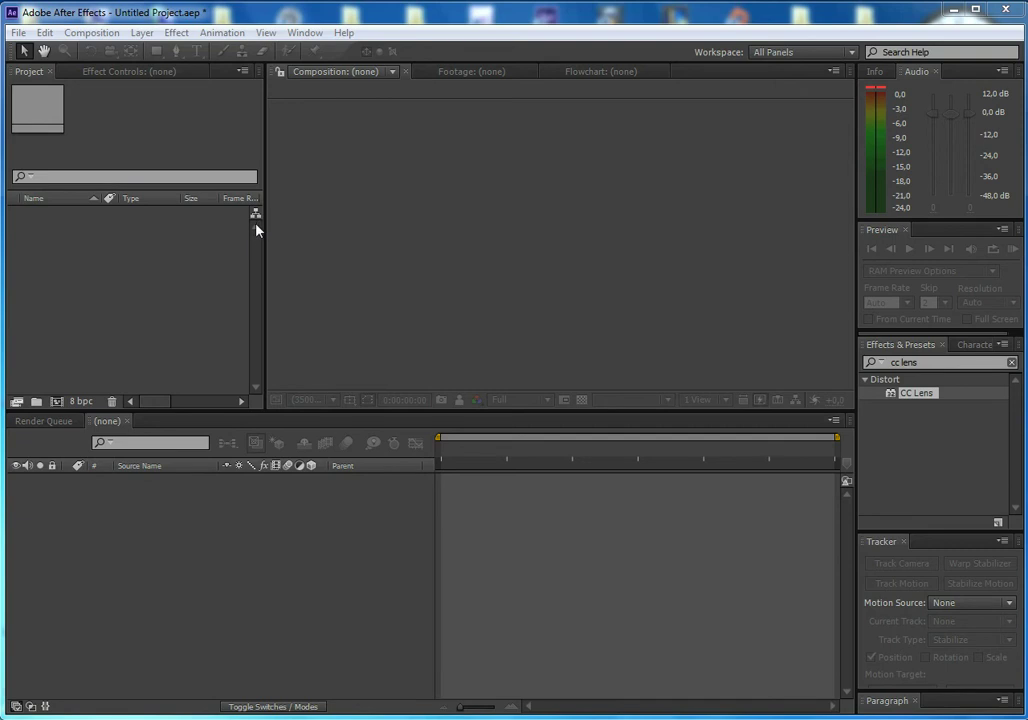
# Import the 4 kill feed KVAR.mp4 clip and build a matching 1280×720 composition from it
pyautogui.click(18, 32)
pyautogui.moveTo(60, 240)
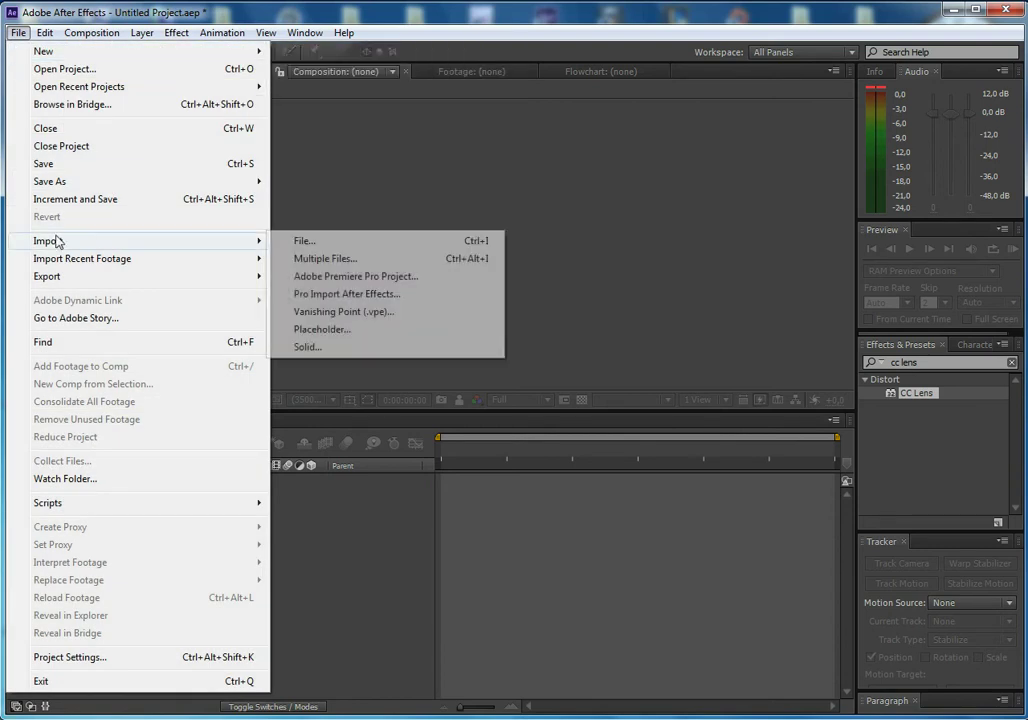
pyautogui.click(320, 241)
pyautogui.doubleClick(137, 150)
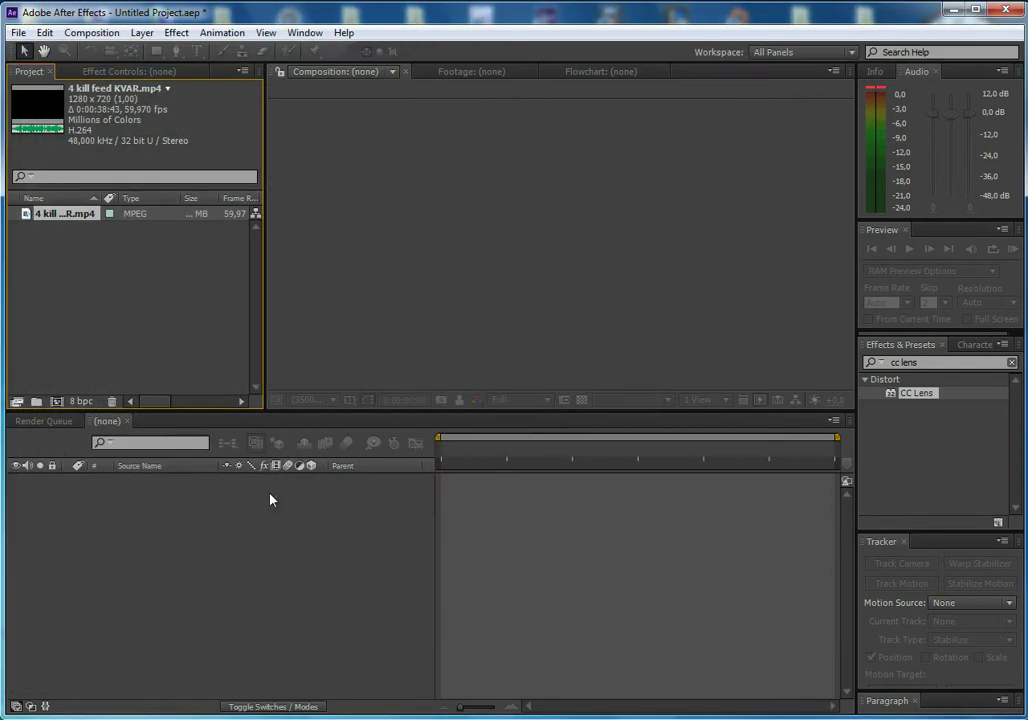
pyautogui.moveTo(71, 336); pyautogui.dragTo(58, 402)
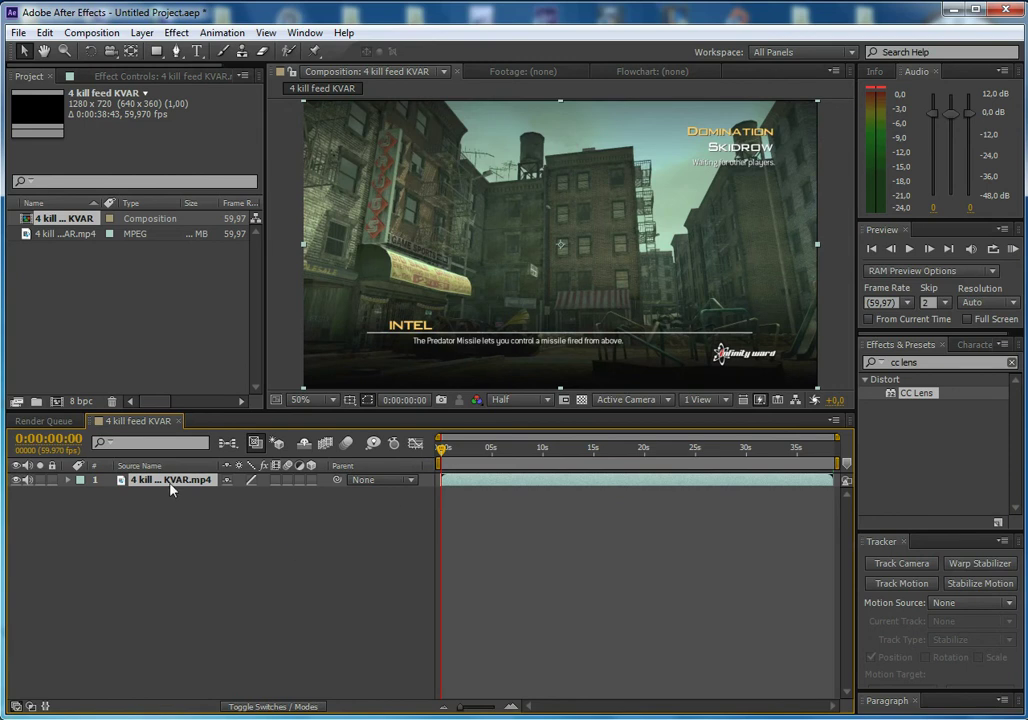
# Set the gameplay layer's Scale to 101%, then scrub the timeline toward the sniper shot
pyautogui.press('s')
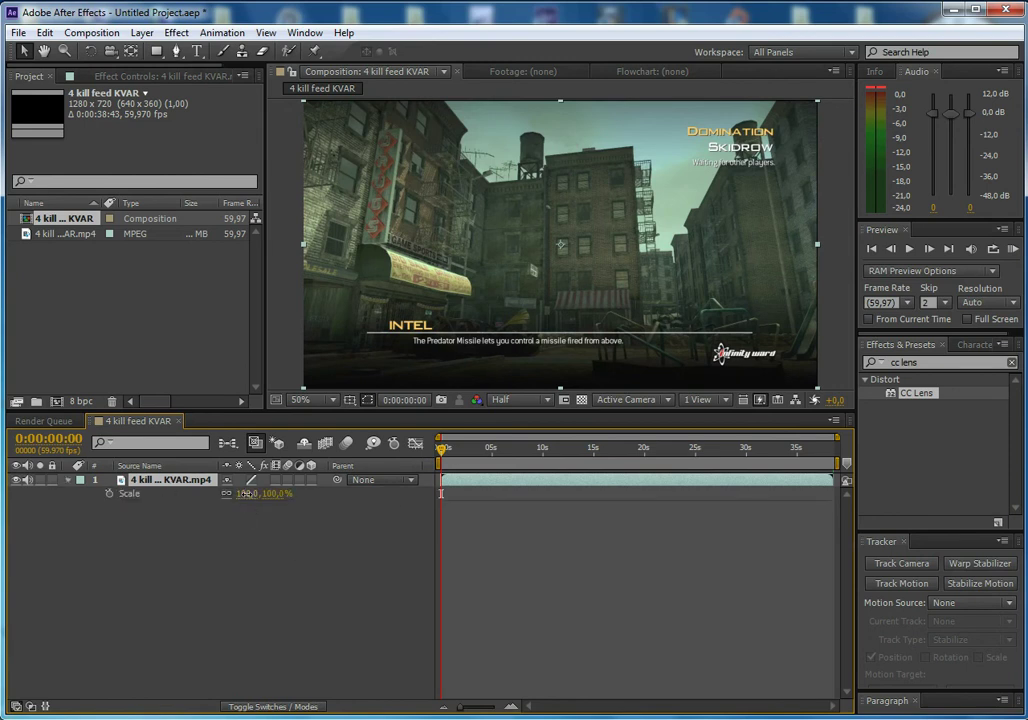
pyautogui.click(248, 493)
pyautogui.write('101')
pyautogui.click(211, 610)
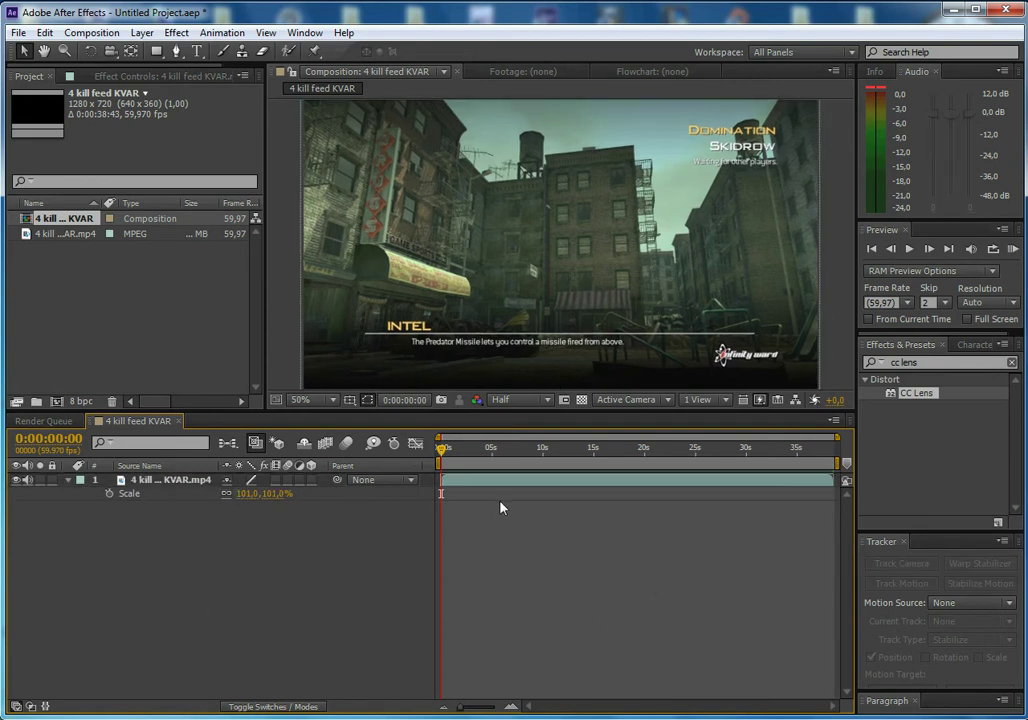
pyautogui.moveTo(443, 454)
pyautogui.mouseDown()
pyautogui.moveTo(818, 449)
pyautogui.moveTo(735, 452)
pyautogui.mouseUp()
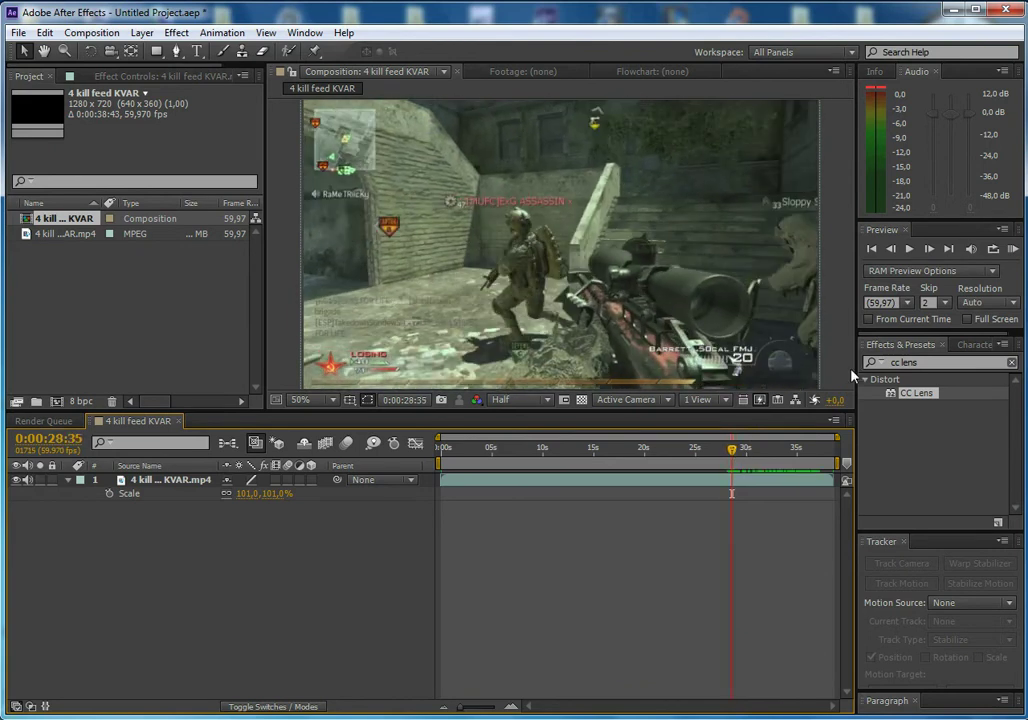
# Step forward frame by frame to 0:00:28:40, where the rifle fires
pyautogui.click(930, 252)
pyautogui.click(930, 252)
pyautogui.click(930, 252)
pyautogui.click(930, 253)
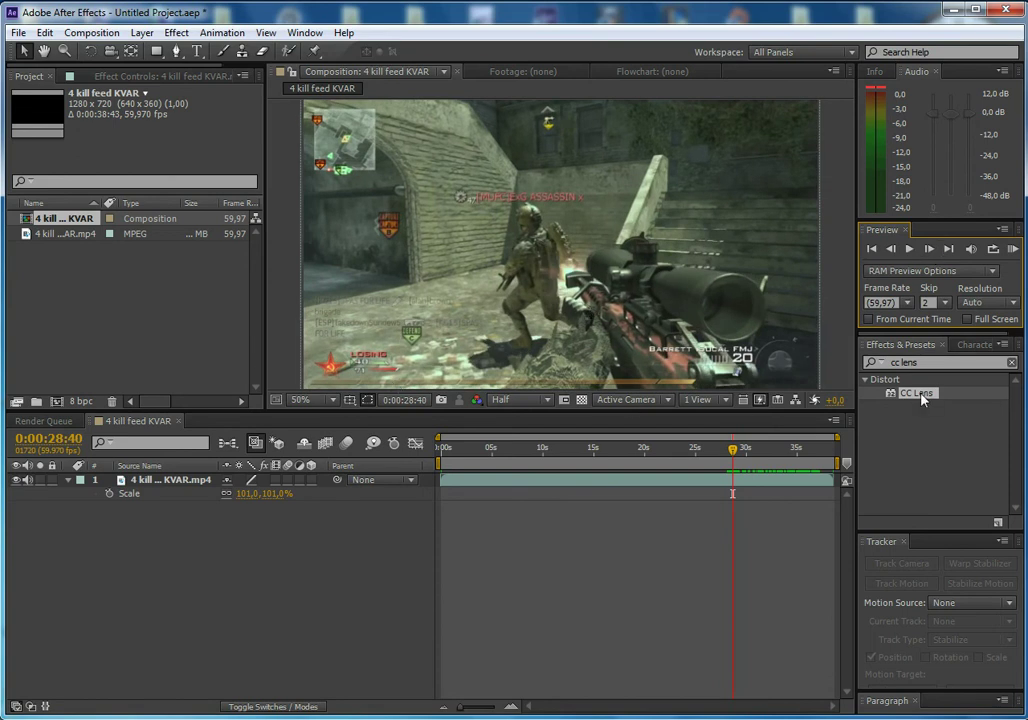
# Add CC Lens to the gameplay layer, duplicate the layer, and remove the lens from the lower copy
pyautogui.moveTo(922, 398); pyautogui.dragTo(733, 314)
pyautogui.moveTo(920, 396); pyautogui.dragTo(732, 488)
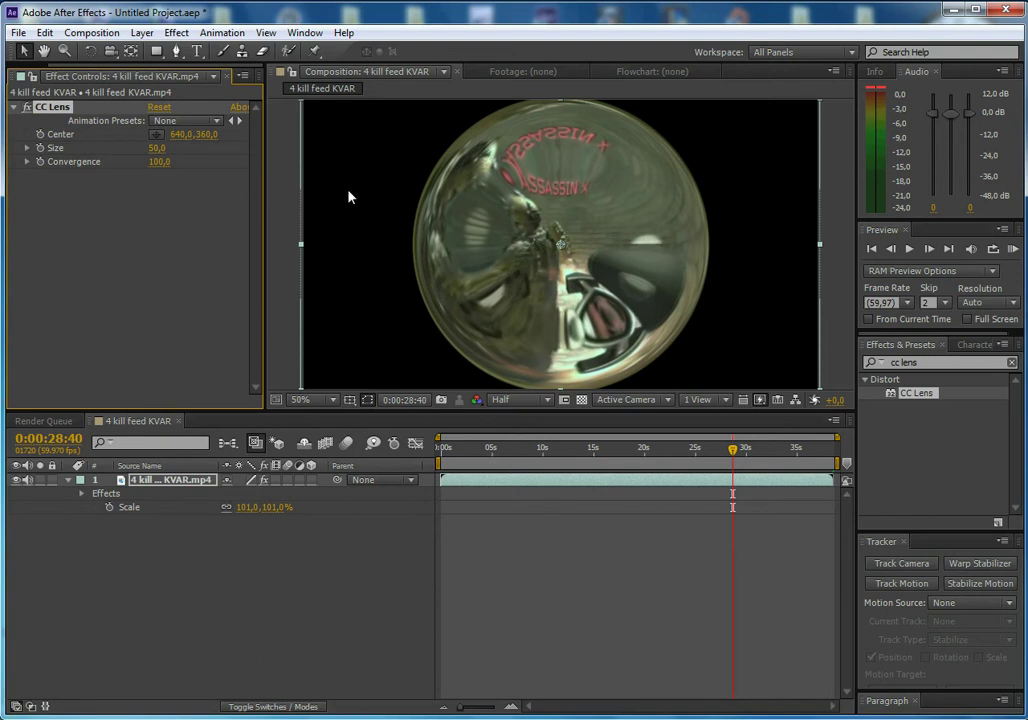
pyautogui.click(160, 484)
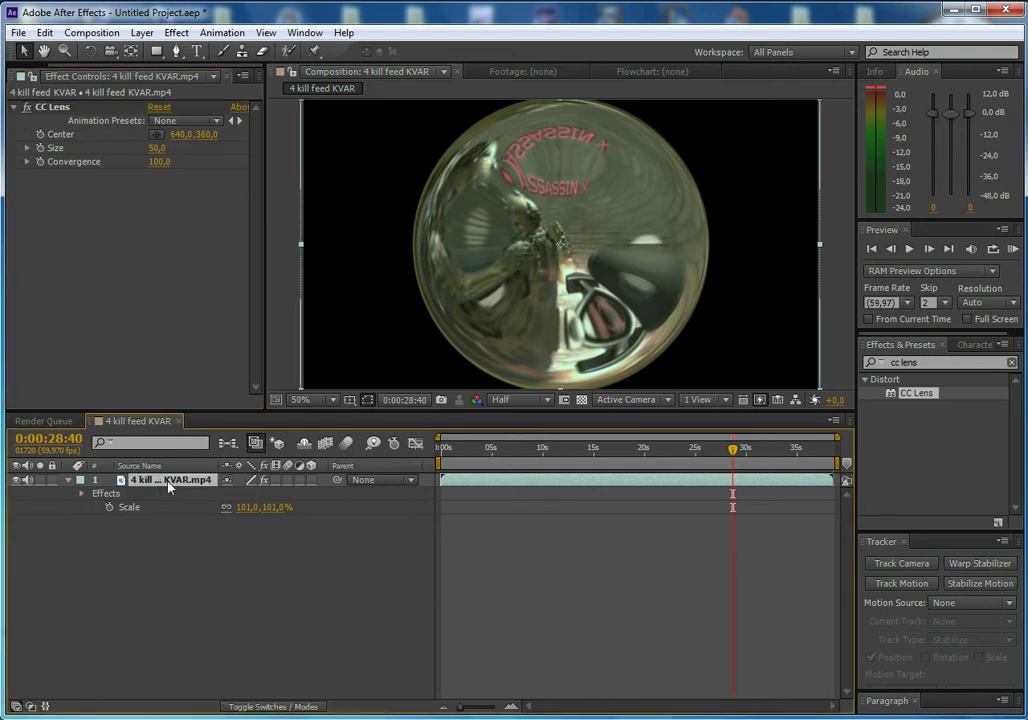
pyautogui.hotkey('ctrl', 'd')
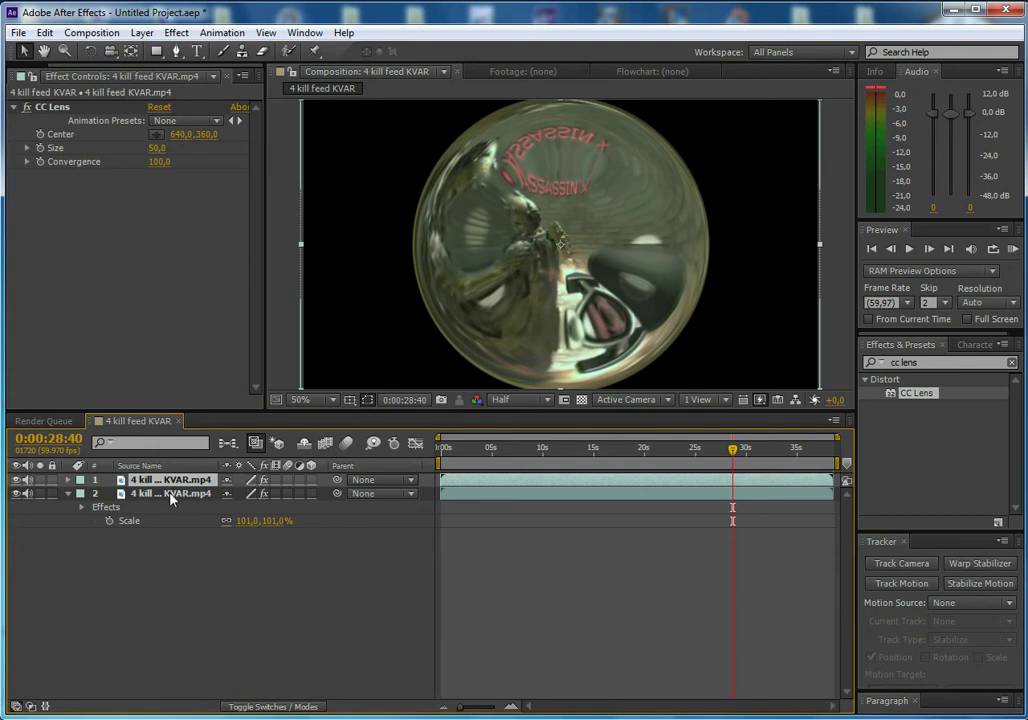
pyautogui.click(52, 107)
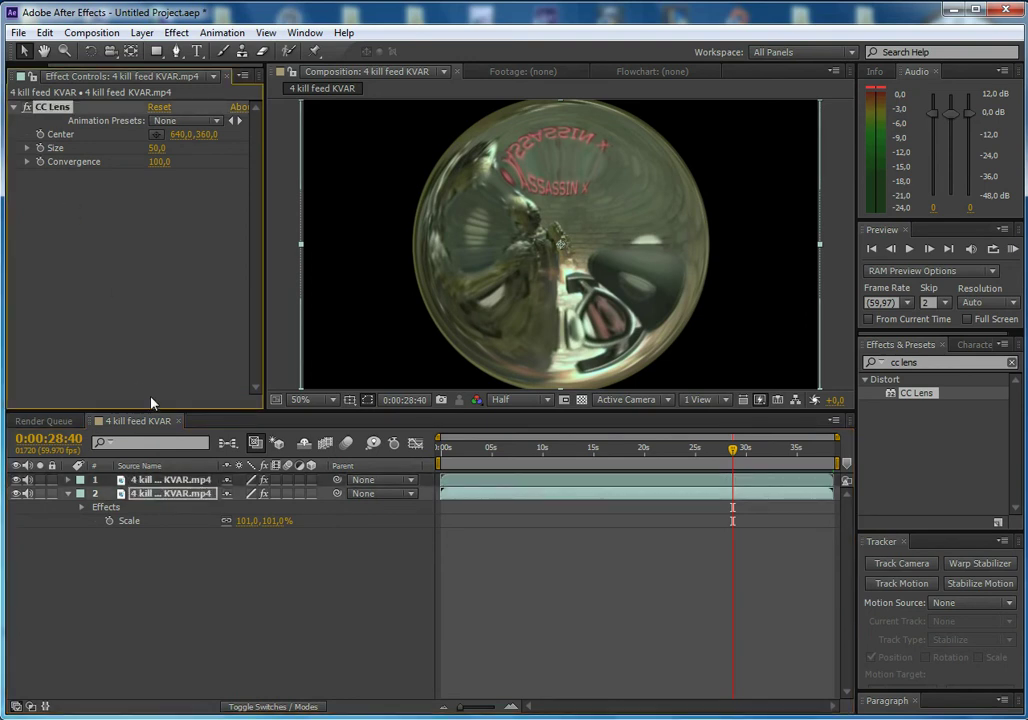
pyautogui.press('Delete')
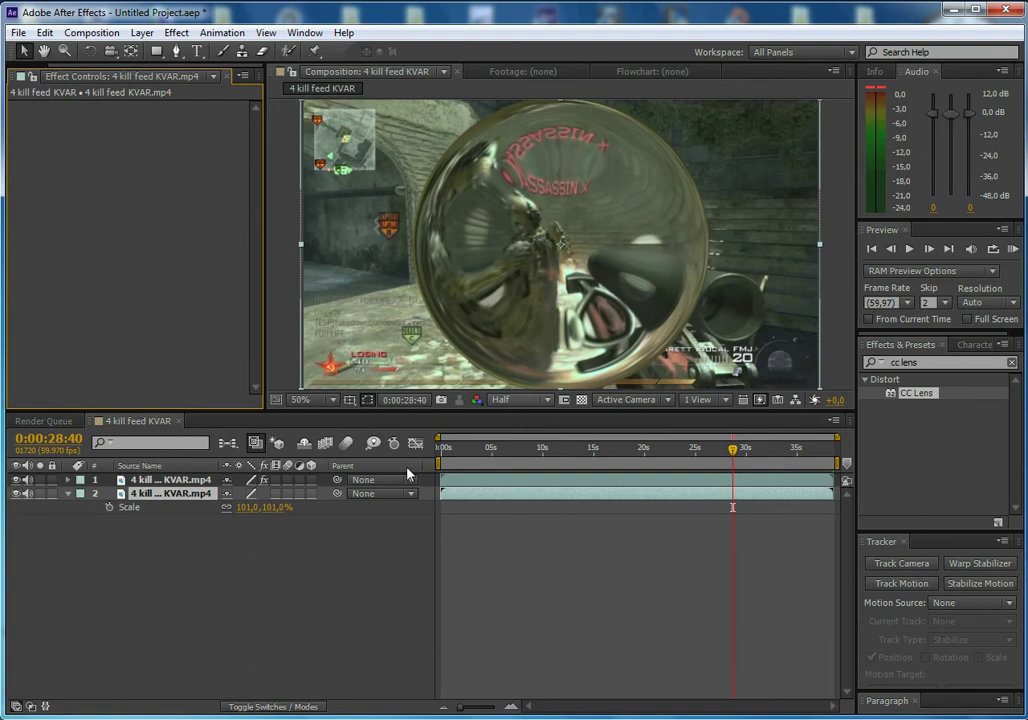
# On the top layer, shrink CC Lens to Size 4 and centre it at 661.8, 413.5 on the muzzle flash
pyautogui.click(695, 481)
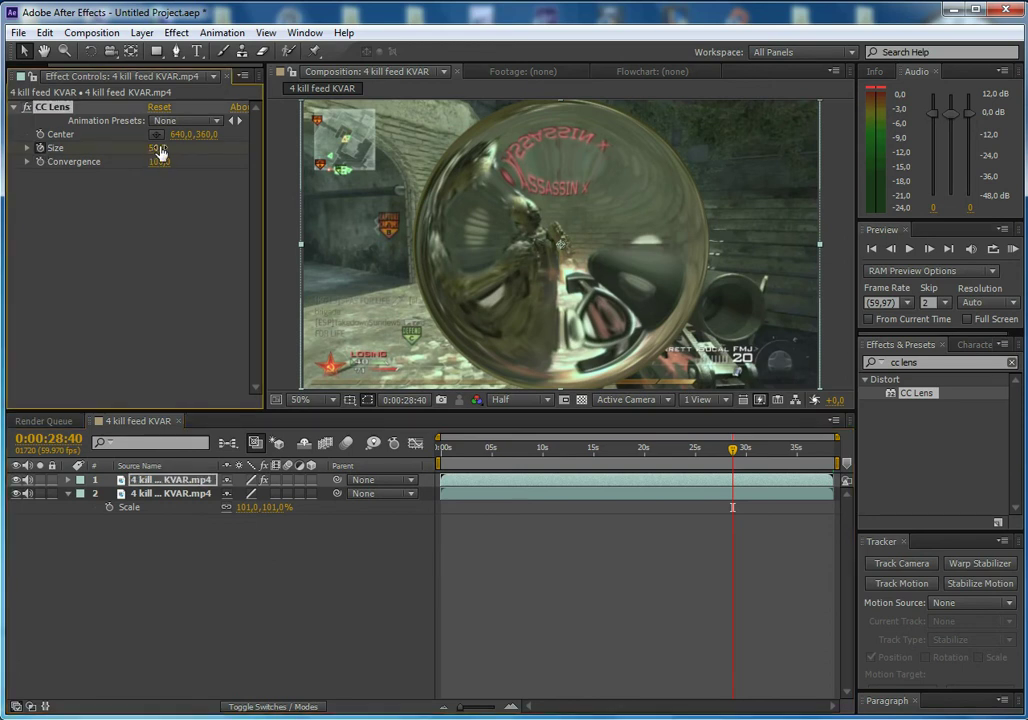
pyautogui.moveTo(155, 148); pyautogui.dragTo(104, 156)
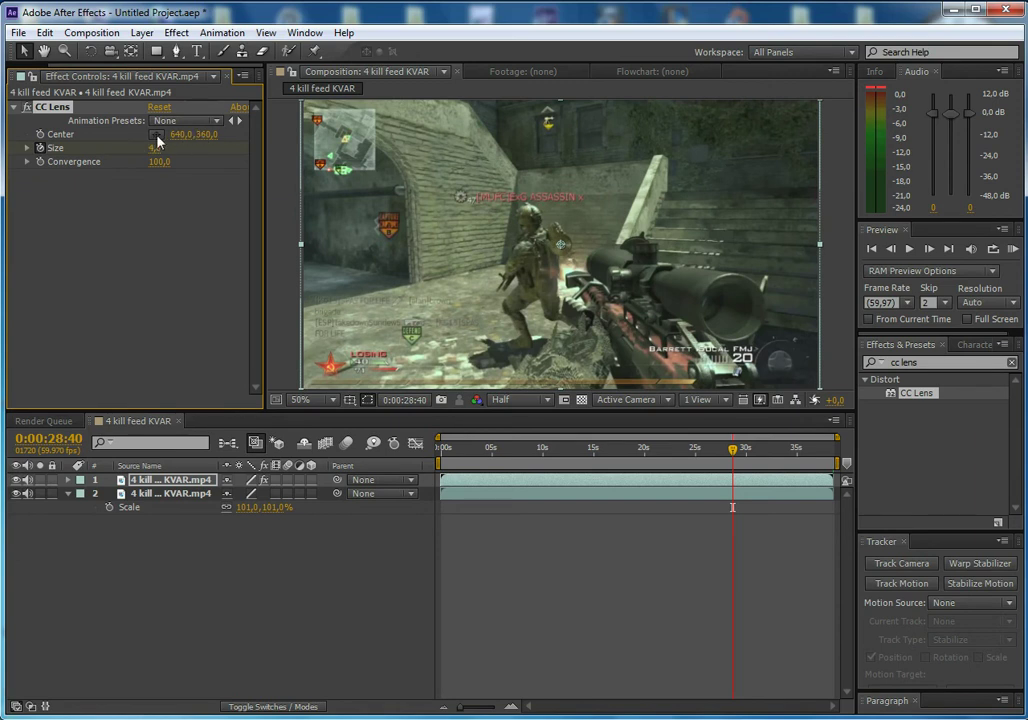
pyautogui.click(157, 134)
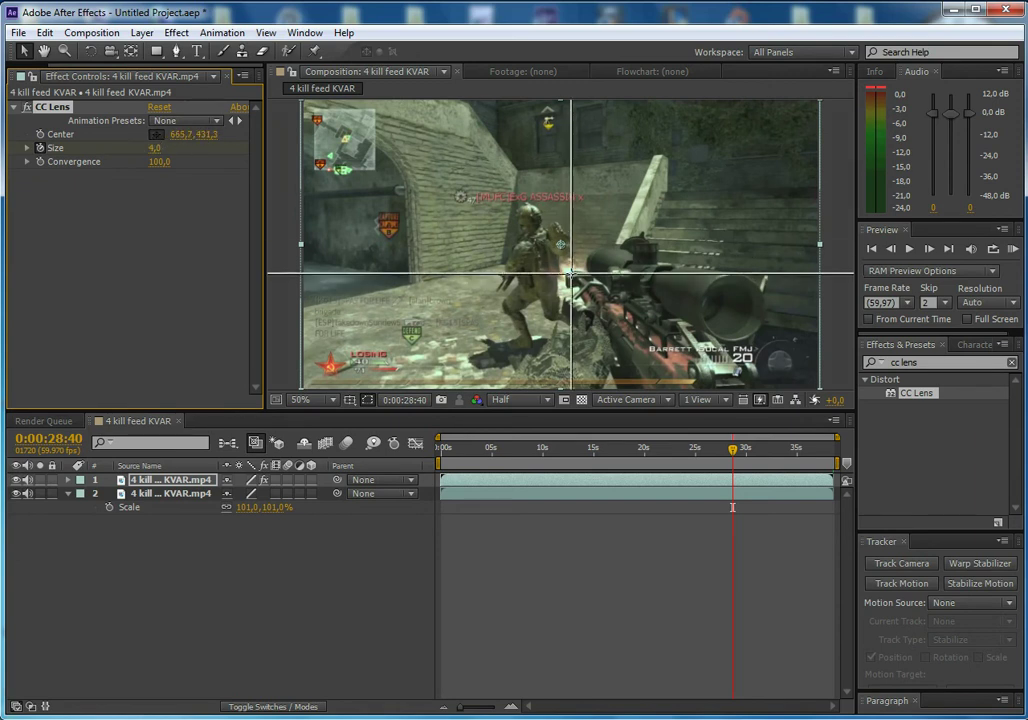
pyautogui.click(573, 272)
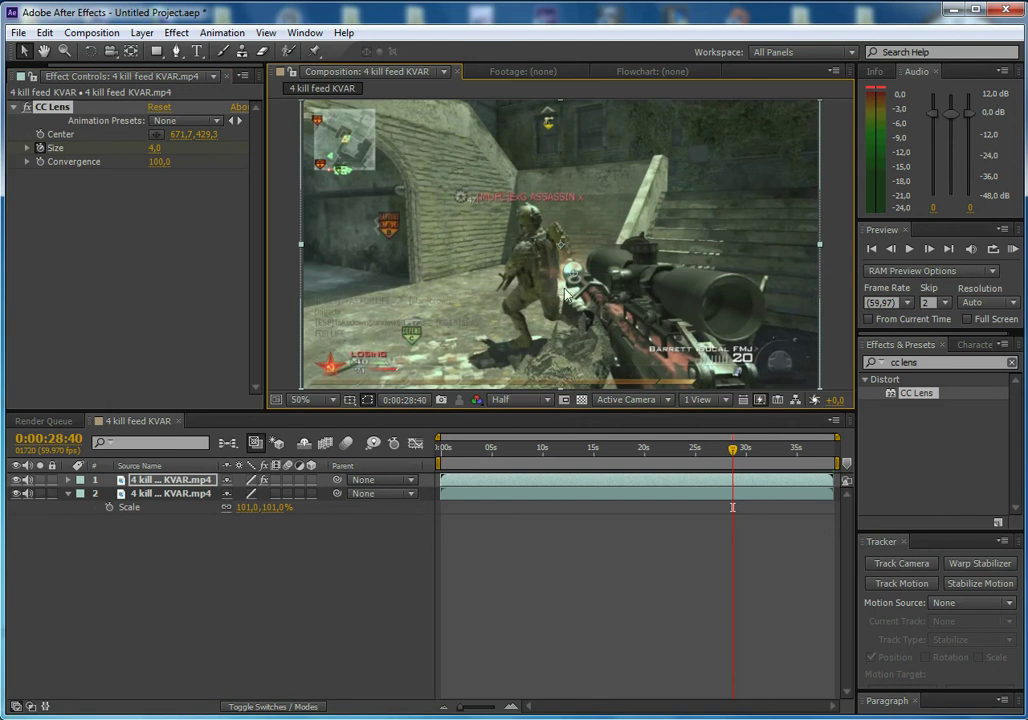
pyautogui.moveTo(573, 272); pyautogui.dragTo(570, 268)
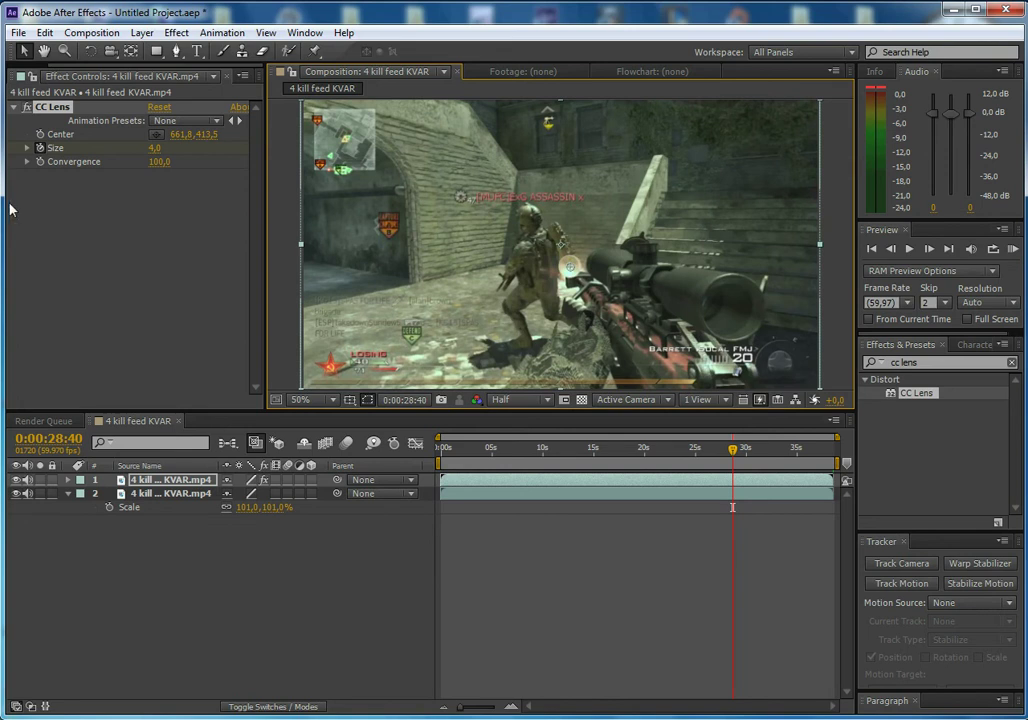
# Set the CC Lens Size to 0 at the moment of the shot
pyautogui.click(155, 148)
pyautogui.write('0')
pyautogui.press('Return')
# Just after the shot, at 0:00:29:08, raise the CC Lens Size to 408
pyautogui.moveTo(734, 451); pyautogui.dragTo(738, 453)
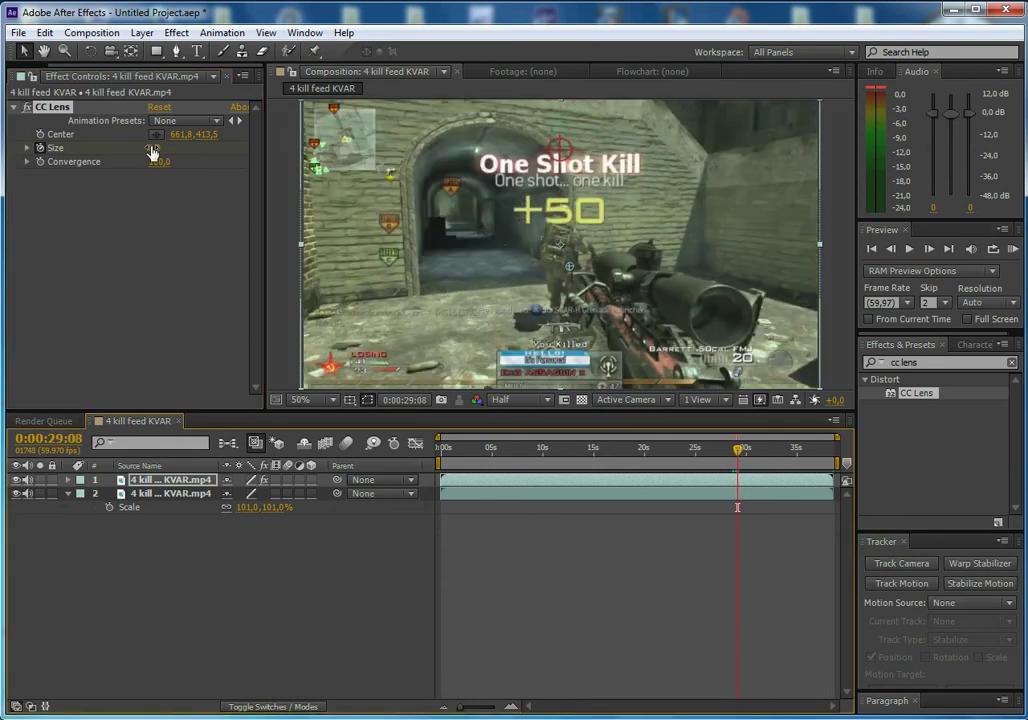
pyautogui.moveTo(154, 152); pyautogui.dragTo(575, 149)
pyautogui.moveTo(687, 160); pyautogui.dragTo(318, 181)
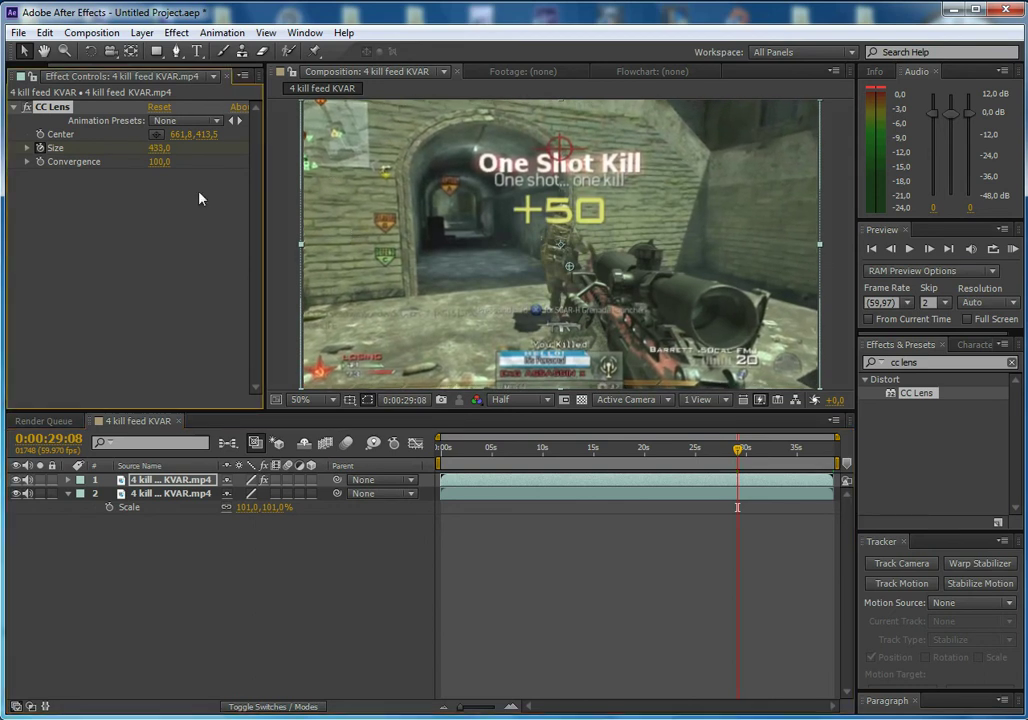
pyautogui.moveTo(159, 148); pyautogui.dragTo(360, 171)
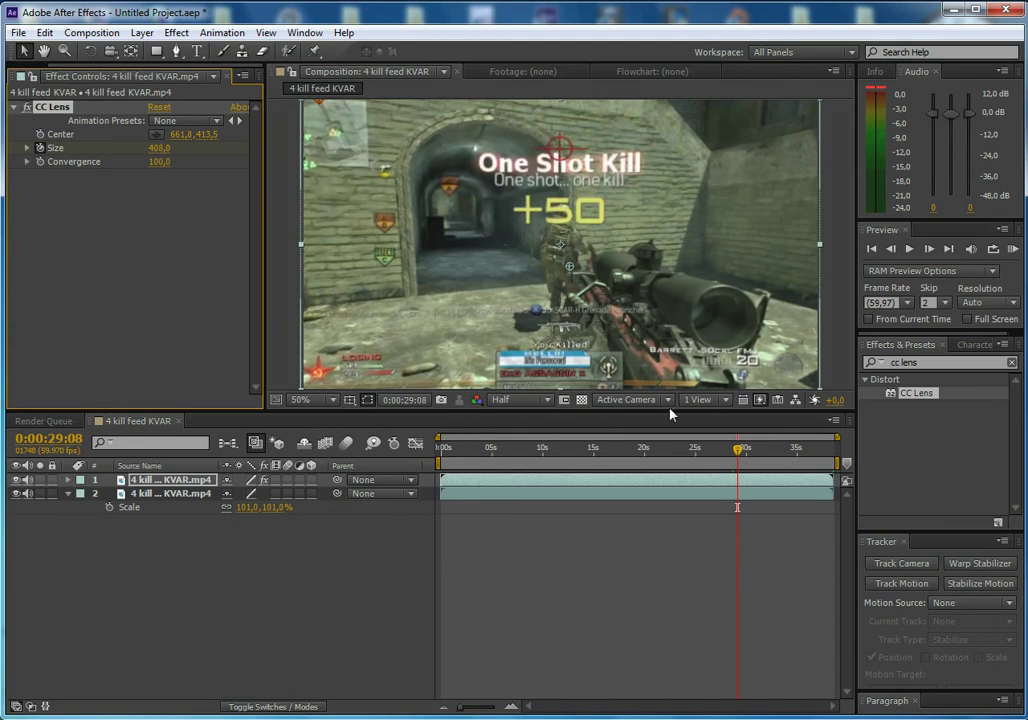
# Scrub through the lens animation and set the work area start and end around the burst
pyautogui.click(735, 450)
pyautogui.moveTo(735, 452)
pyautogui.mouseDown()
pyautogui.moveTo(709, 452)
pyautogui.moveTo(750, 449)
pyautogui.mouseUp()
pyautogui.press('b')
pyautogui.press('n')
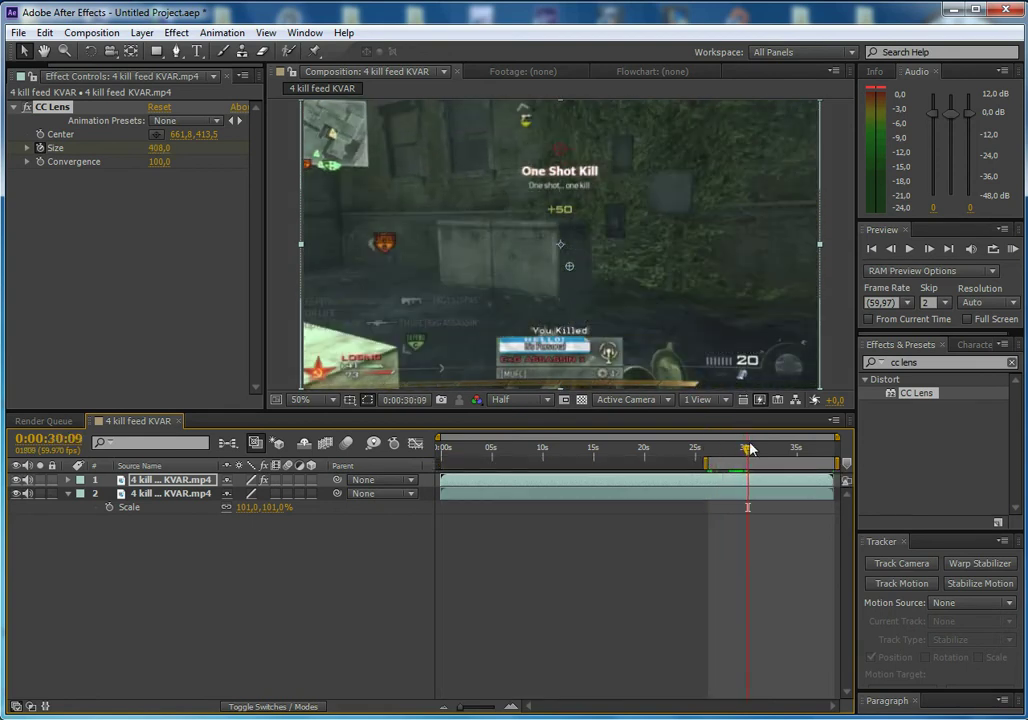
# RAM-preview the lens burst up to 0:00:30:09, then bring up the Windows volume mixer
pyautogui.click(1013, 250)
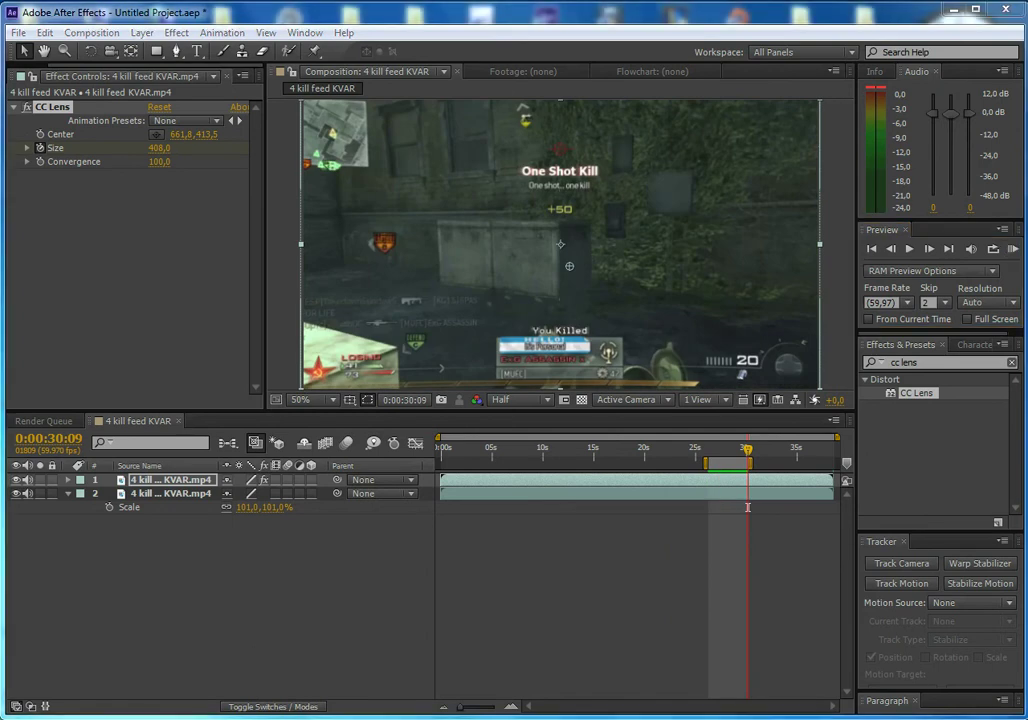
pyautogui.click(880, 719)
pyautogui.click(880, 714)
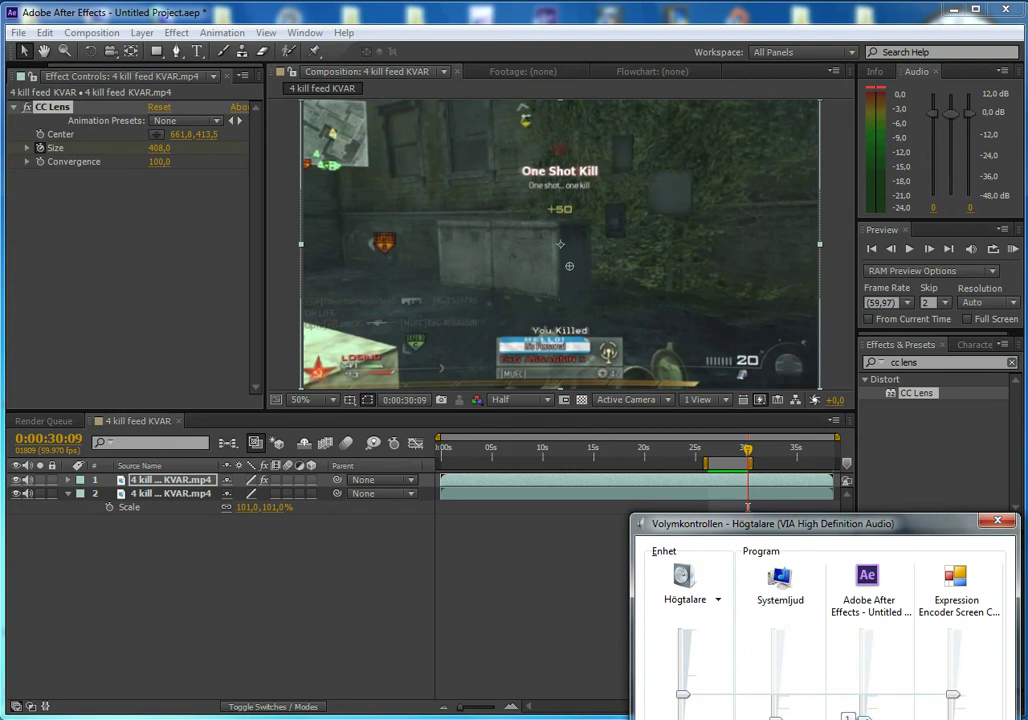
# Close the Volymkontrollen volume mixer to get back to After Effects
pyautogui.click(997, 520)
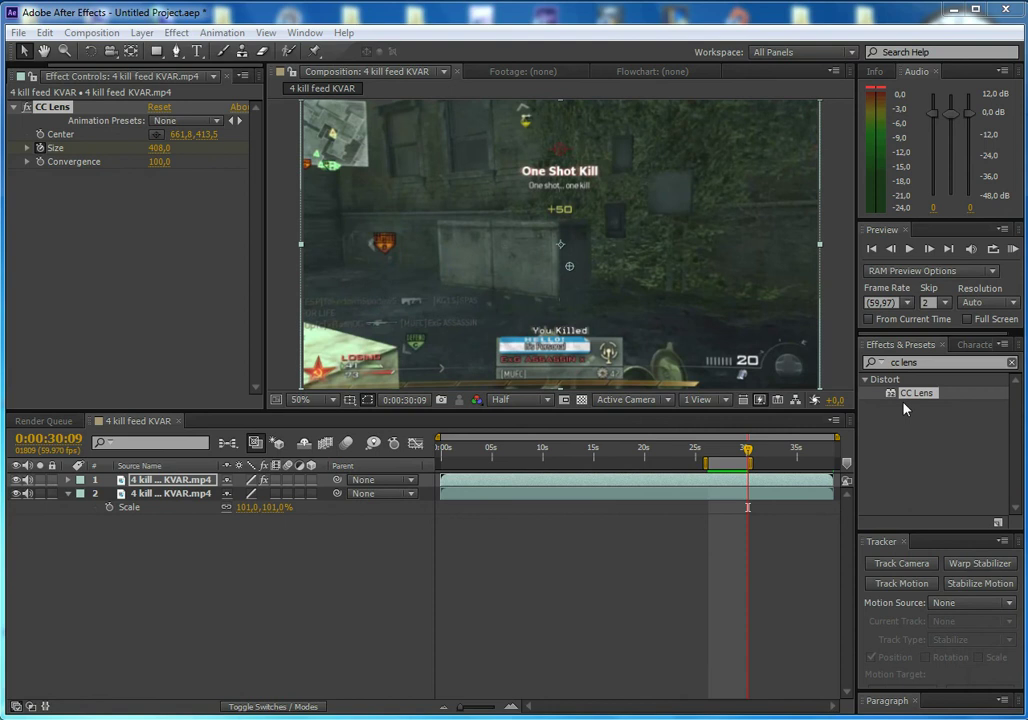
# RAM-preview the lens burst again, stop it, and return to 0:00:28:06 where Size reads 0
pyautogui.click(1013, 252)
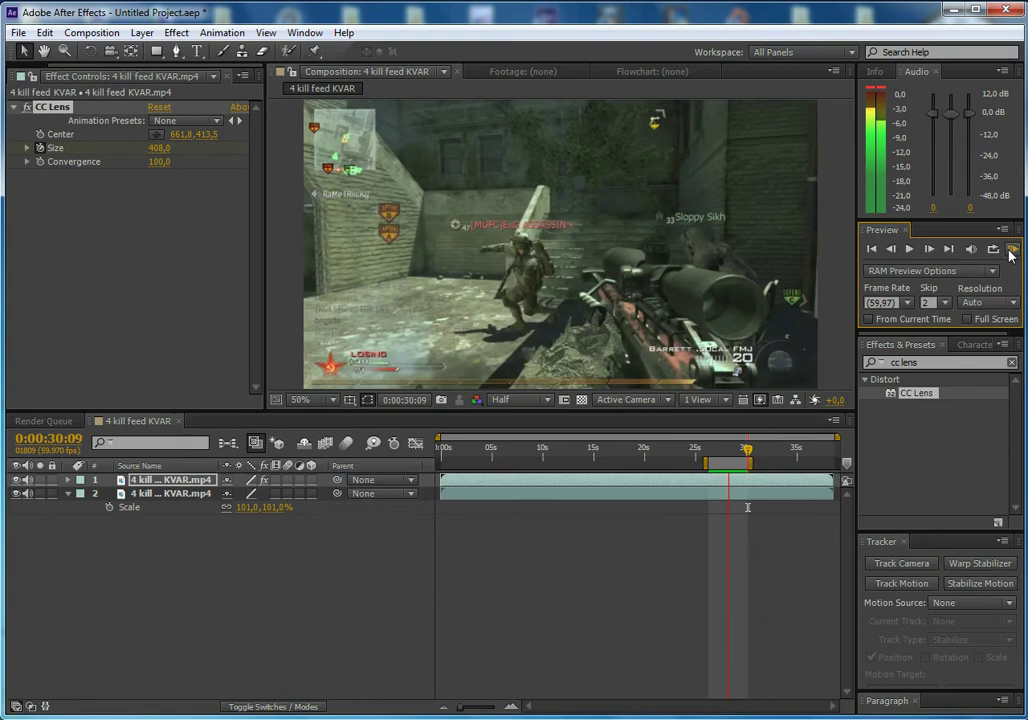
pyautogui.click(1012, 250)
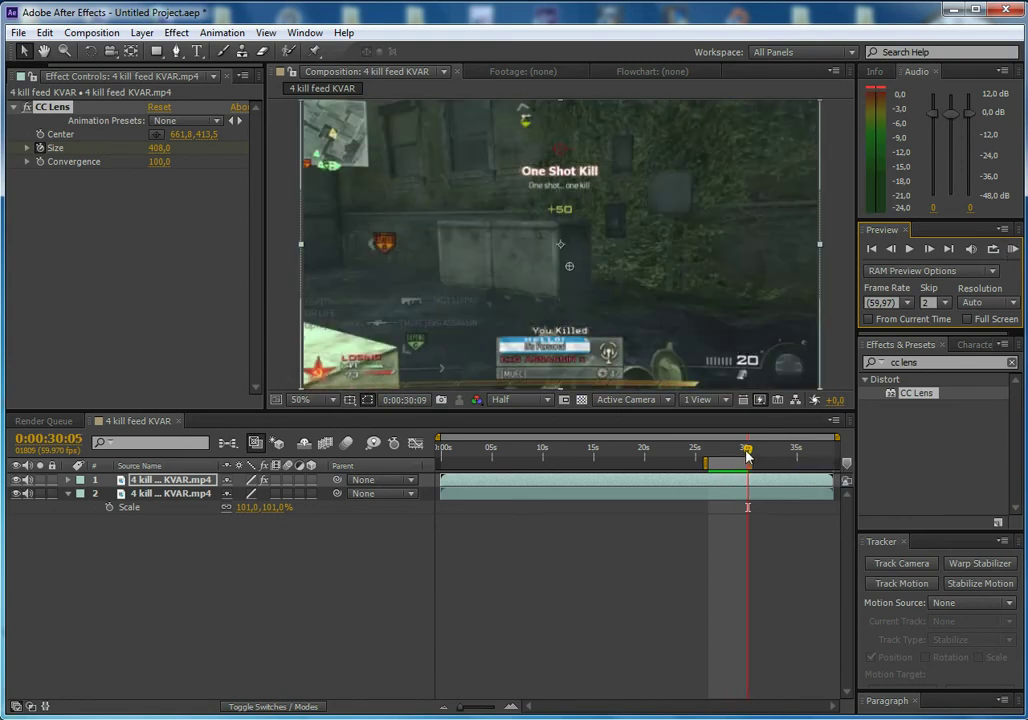
pyautogui.moveTo(746, 451)
pyautogui.mouseDown()
pyautogui.moveTo(726, 452)
pyautogui.moveTo(739, 449)
pyautogui.mouseUp()
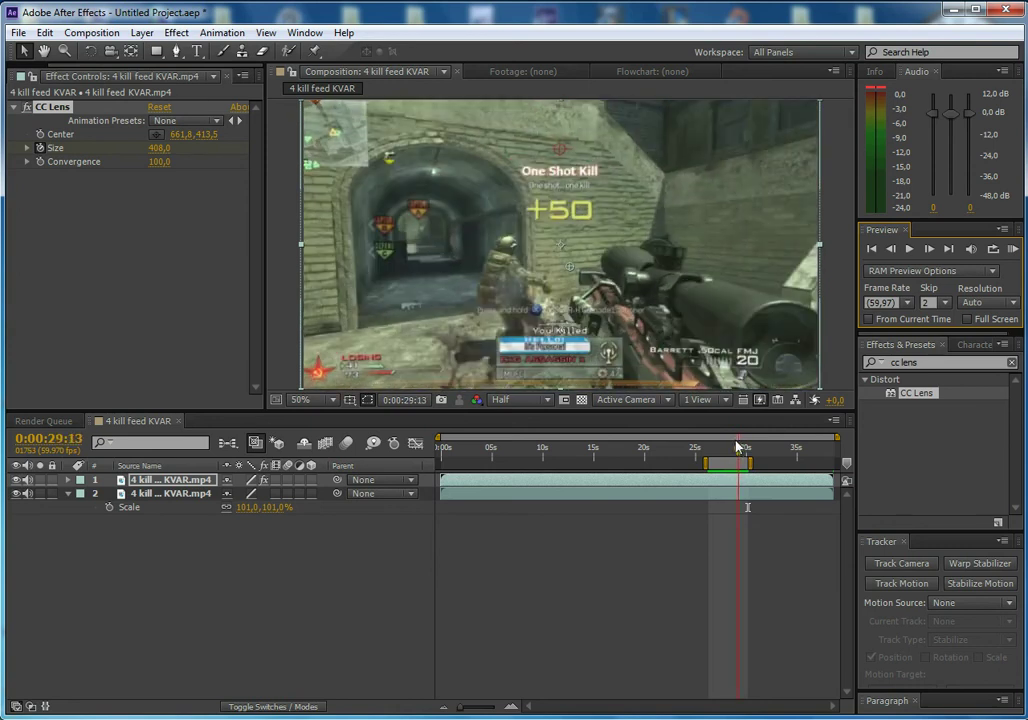
pyautogui.moveTo(737, 447); pyautogui.dragTo(728, 449)
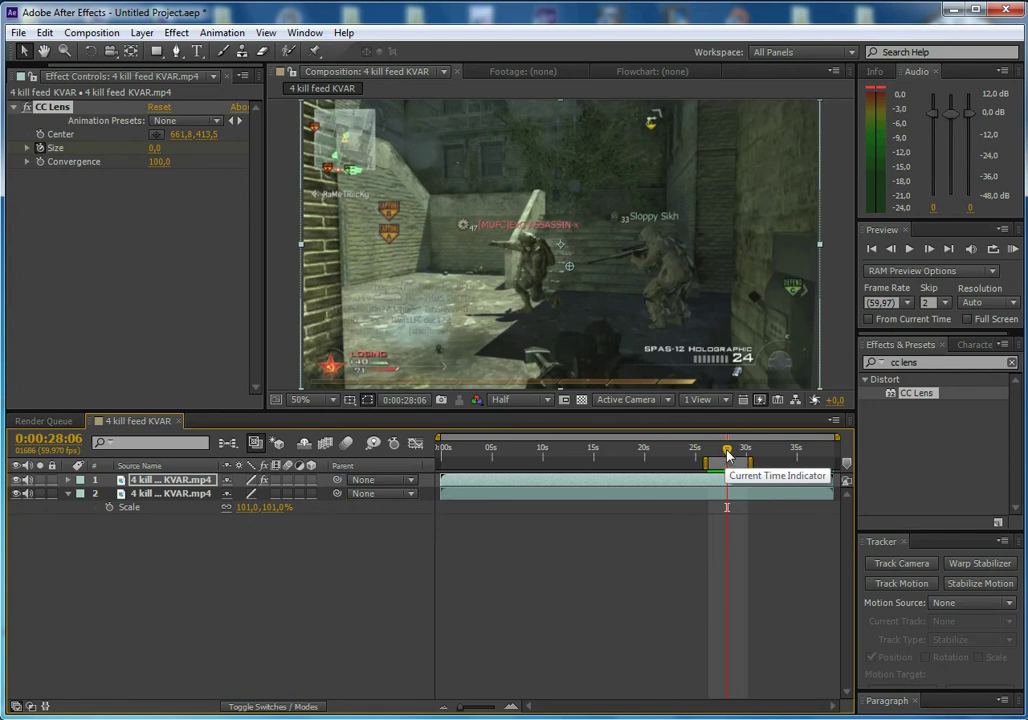
# Delete the lensed top layer, keeping the plain 101% gameplay layer, and move back to 0:00:27:43
pyautogui.click(168, 491)
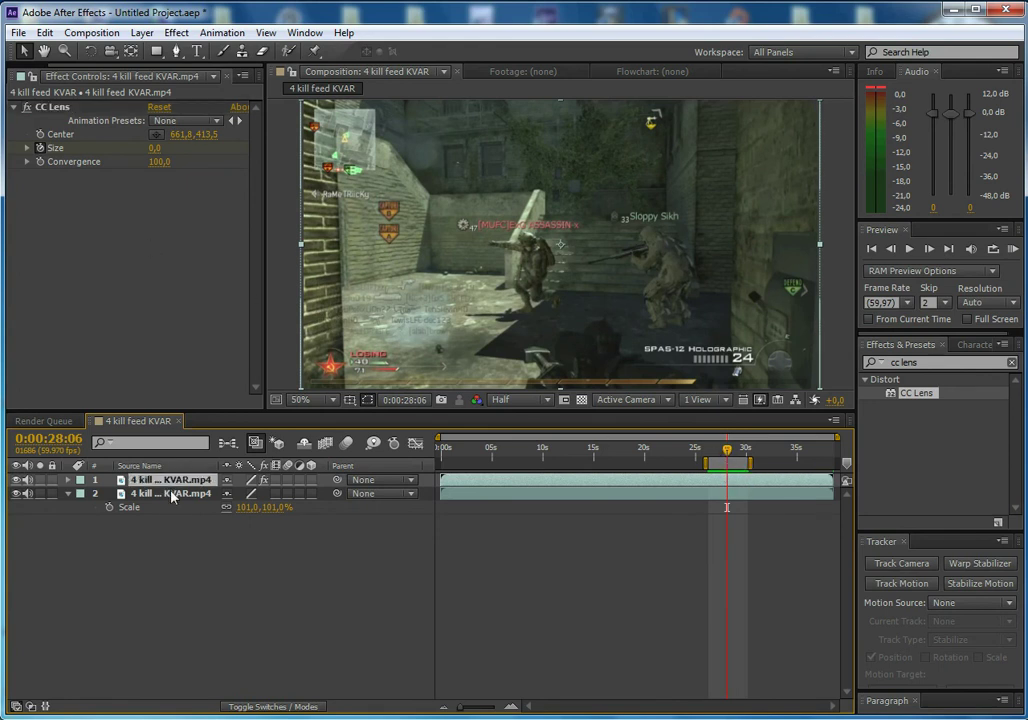
pyautogui.click(168, 479)
pyautogui.press('Delete')
pyautogui.moveTo(728, 452); pyautogui.dragTo(725, 454)
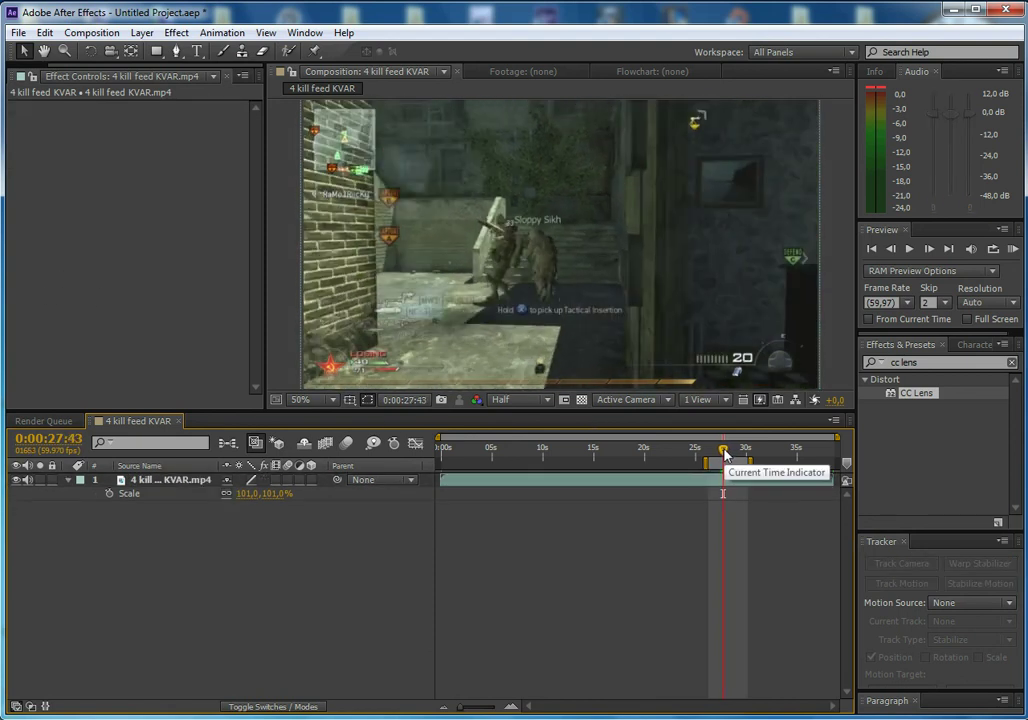